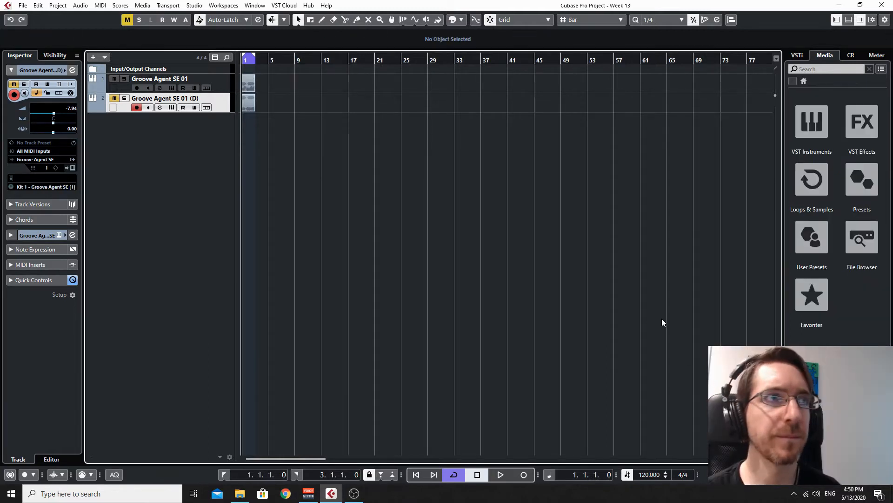
# Audition the drum loop with the duplicate Groove Agent track muted, and again with Groove Agent SE 01 (D) soloed
pyautogui.press('space')
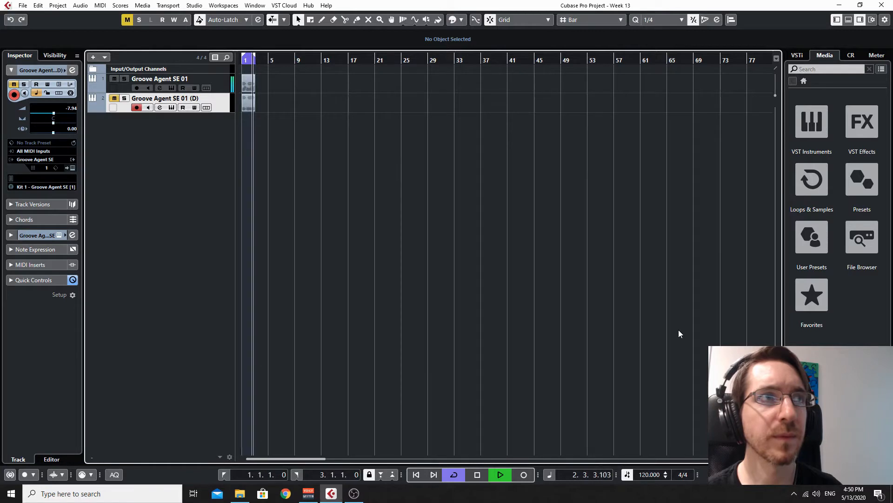
pyautogui.press('space')
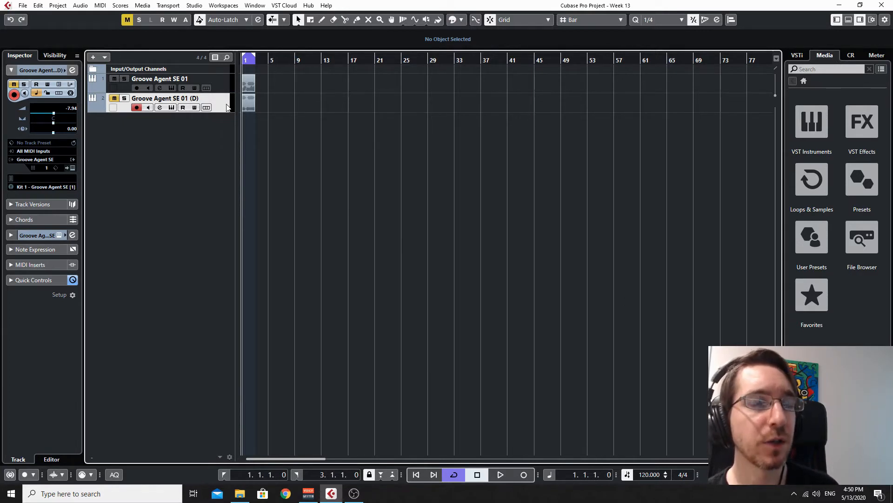
pyautogui.click(124, 98)
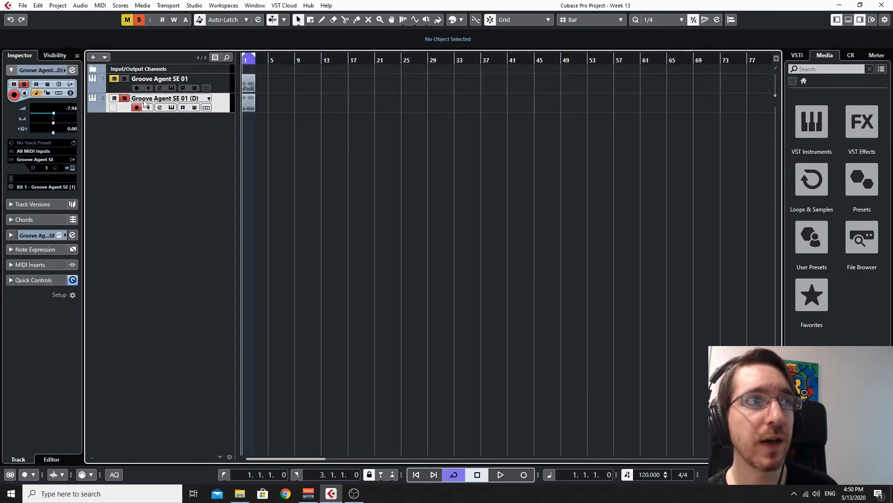
pyautogui.press('space')
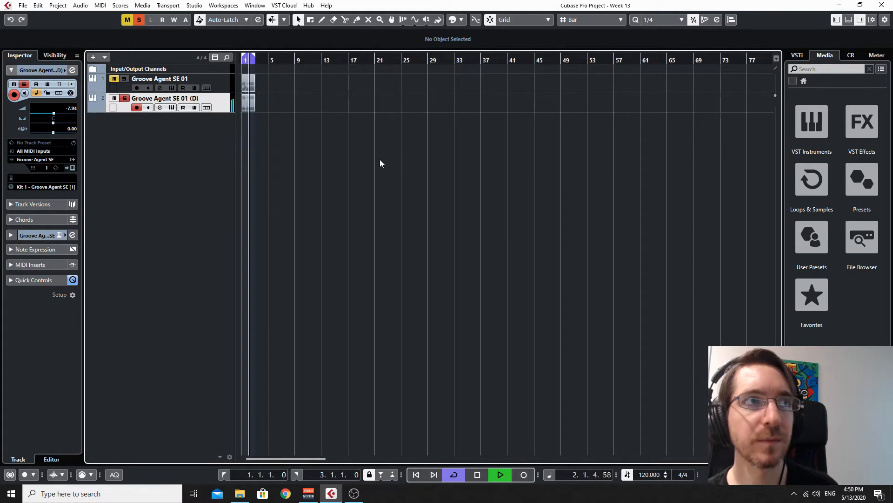
pyautogui.press('space')
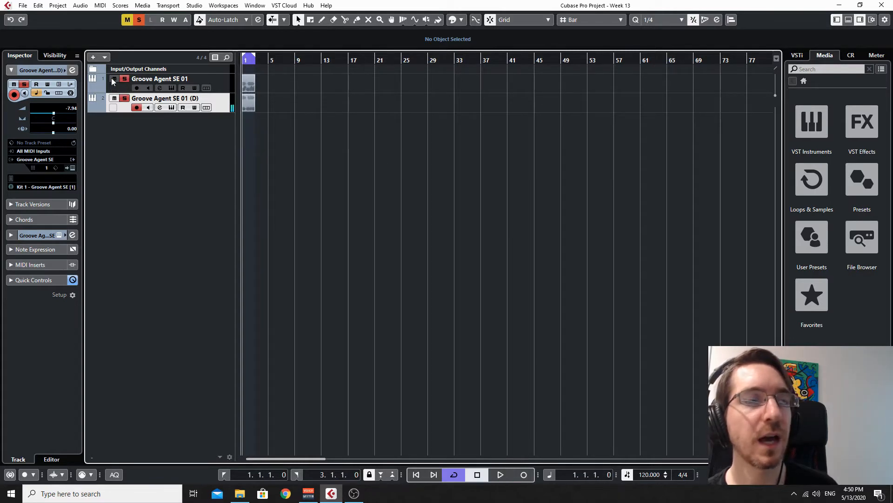
# Play both Groove Agent tracks together, then mute Groove Agent SE 01 (D) to hear the original alone
pyautogui.press('space')
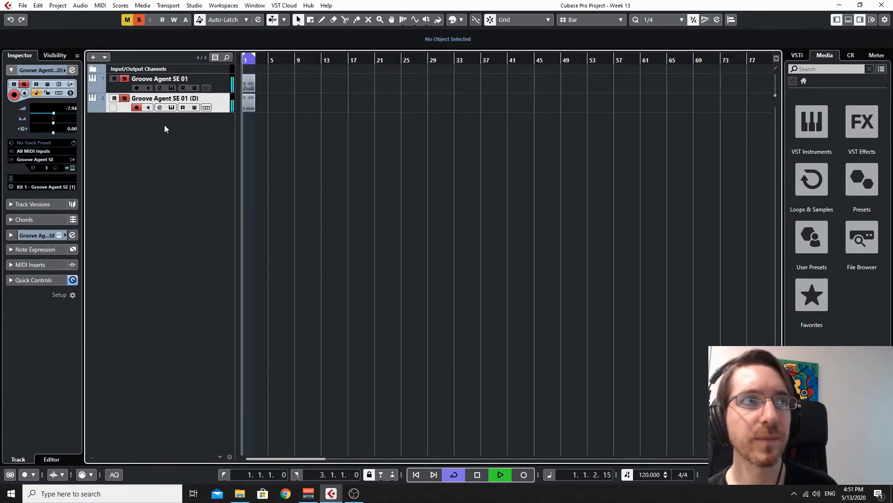
pyautogui.click(115, 99)
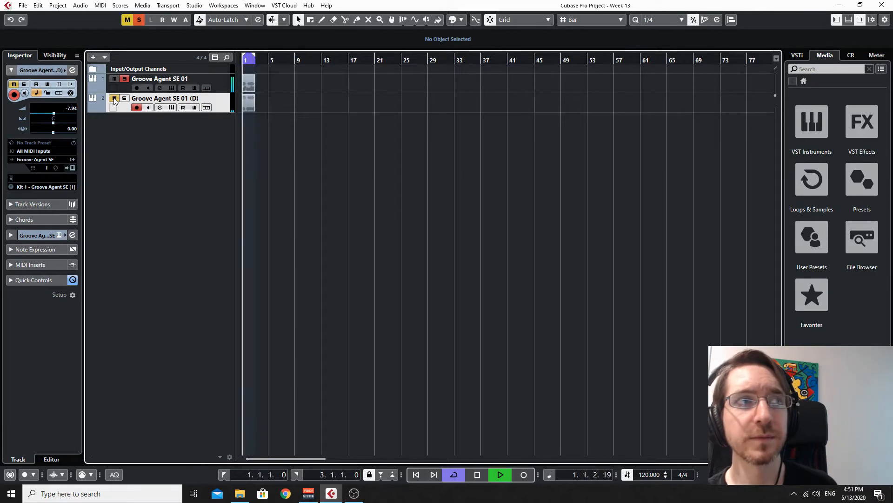
pyautogui.press('space')
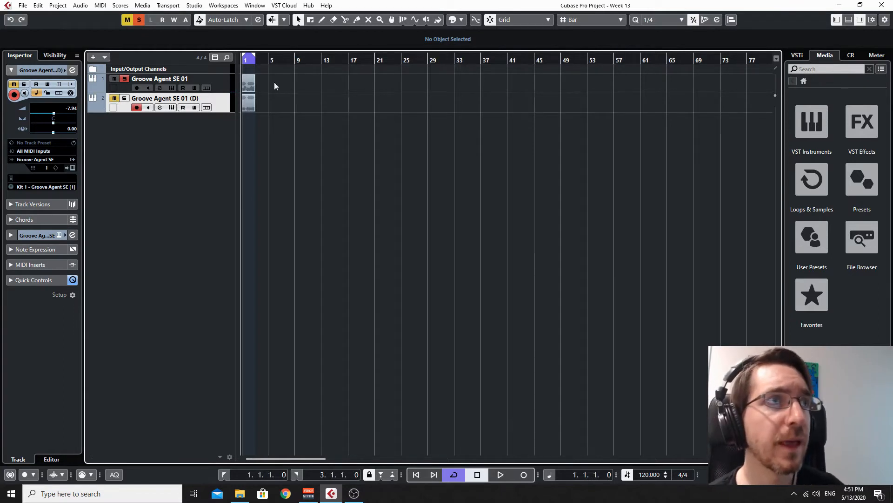
# Mute all the Snare (D1) notes in the Groove Agent SE 01 part using the Drum Editor, and close the editor
pyautogui.doubleClick(248, 84)
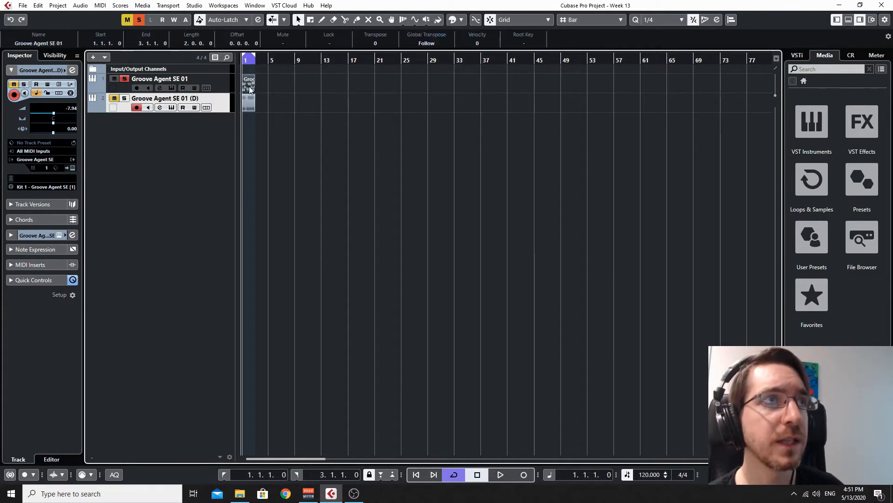
pyautogui.moveTo(656, 243); pyautogui.dragTo(253, 262)
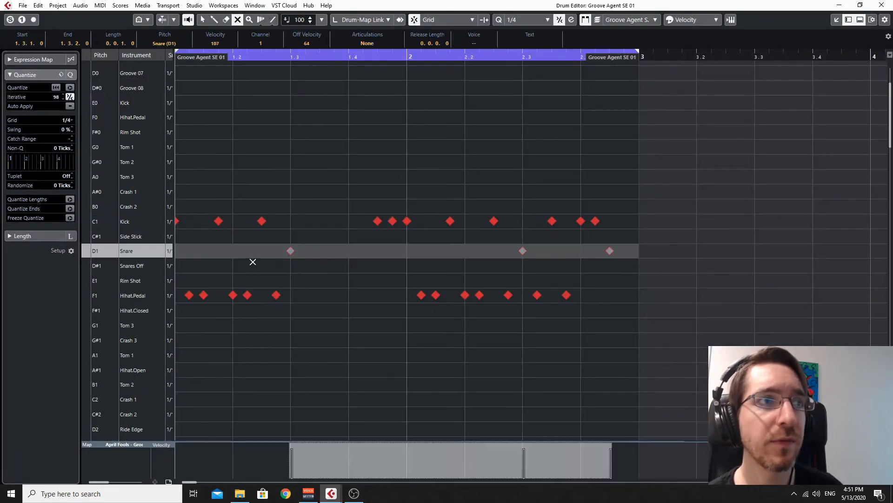
pyautogui.click(882, 5)
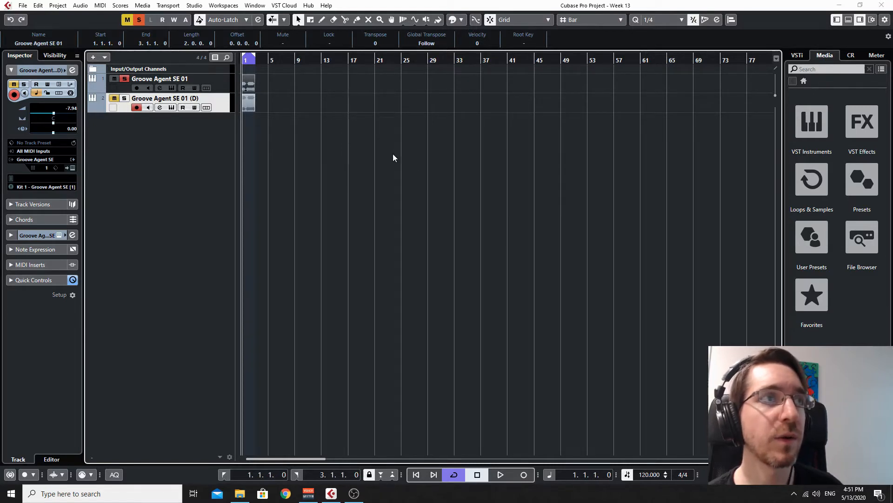
# Solo Groove Agent SE 01 (D) during playback and toggle the first track's solo off and on, leaving both soloed
pyautogui.press('space')
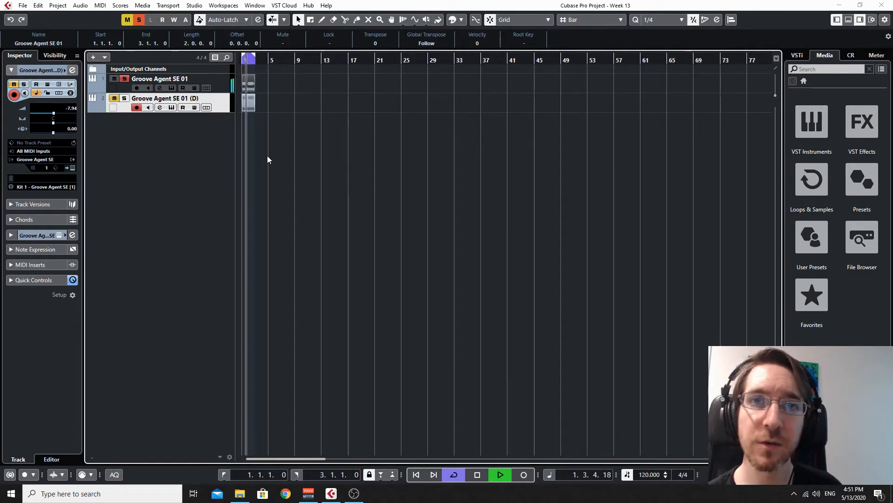
pyautogui.click(124, 98)
pyautogui.click(114, 98)
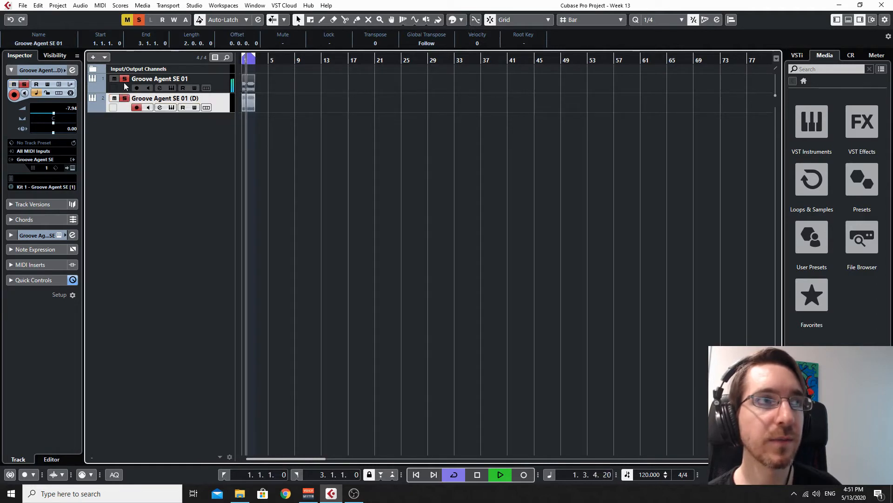
pyautogui.click(124, 80)
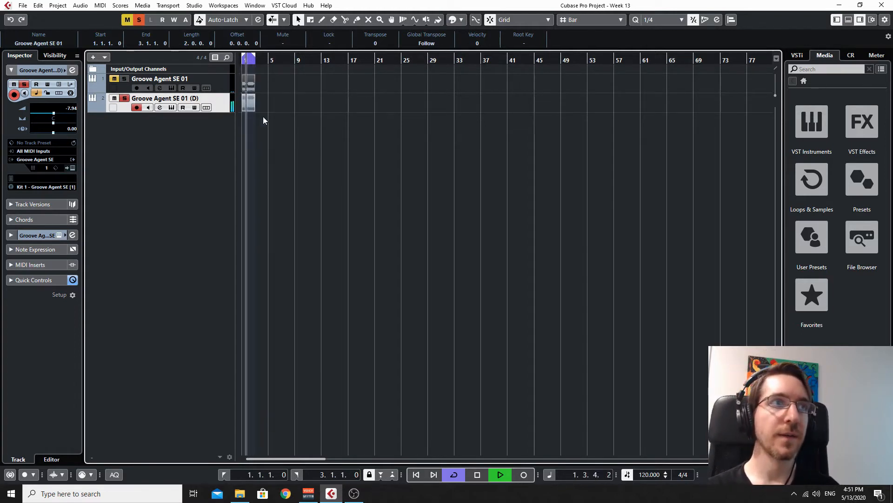
pyautogui.click(124, 79)
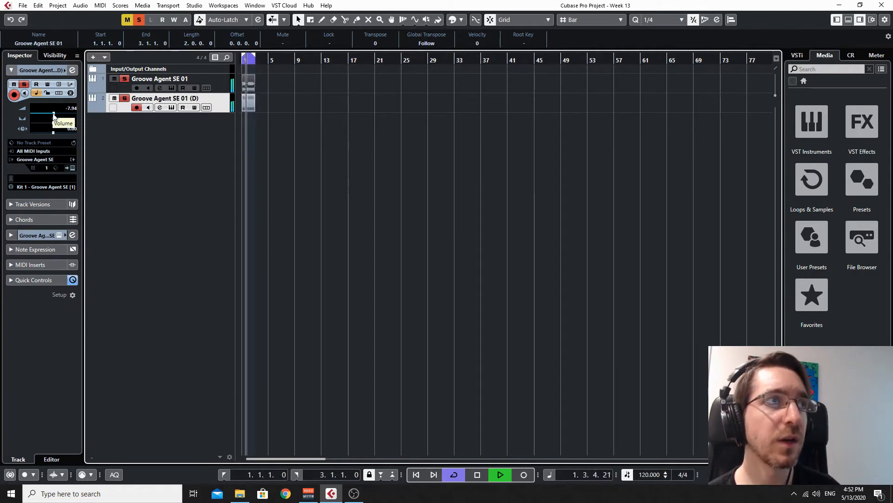
# Set the Groove Agent SE 01 (D) track volume to -8.31 and stop playback
pyautogui.moveTo(53, 117)
pyautogui.mouseDown()
pyautogui.moveTo(64, 116)
pyautogui.moveTo(52, 120)
pyautogui.mouseUp()
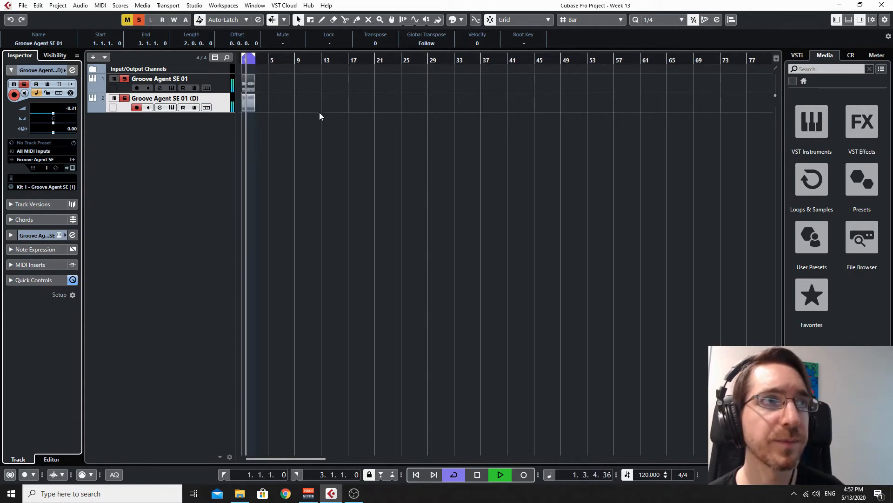
pyautogui.press('space')
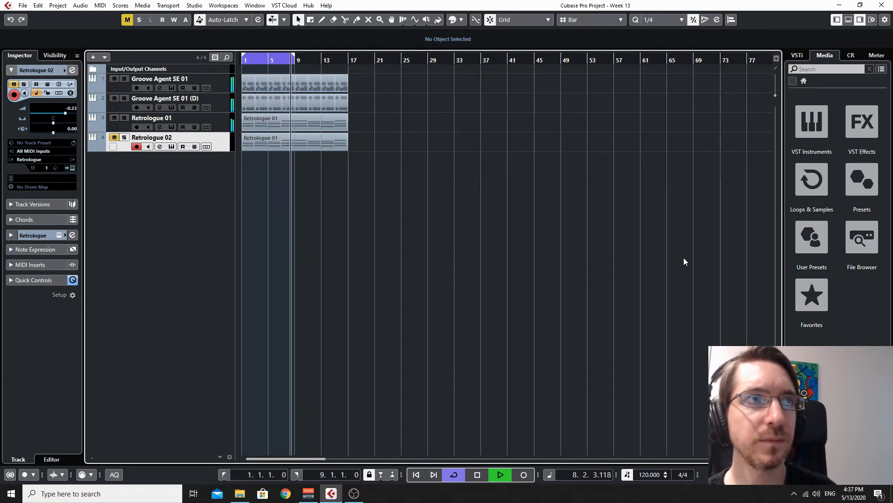
# Unmute Retrologue 02 and play the loop with Retrologue 01 and Retrologue 02 both soloed
pyautogui.press('space')
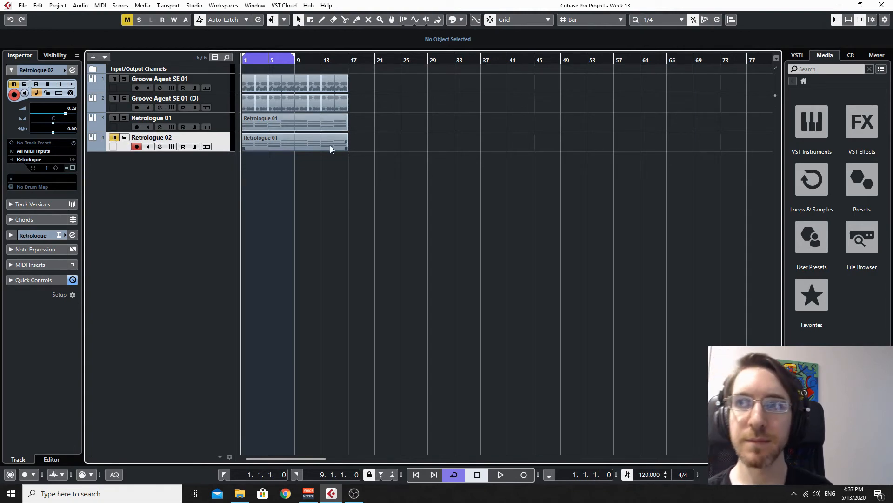
pyautogui.click(114, 138)
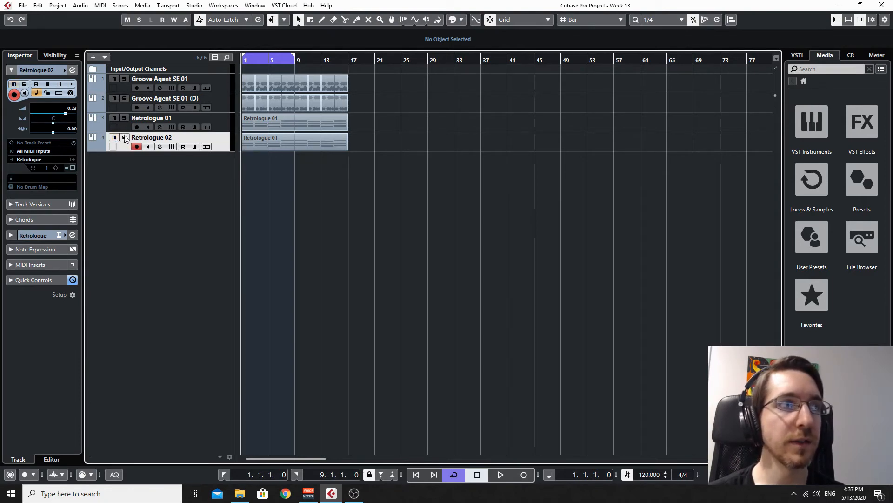
pyautogui.click(125, 119)
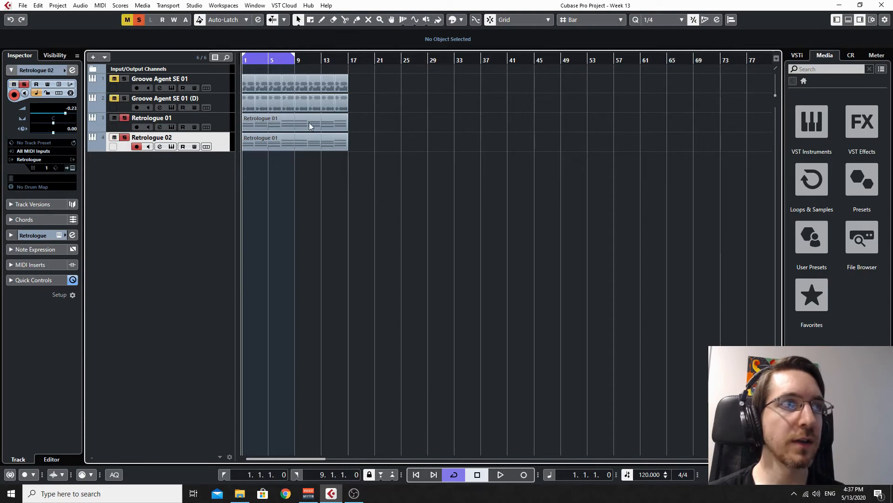
pyautogui.click(503, 476)
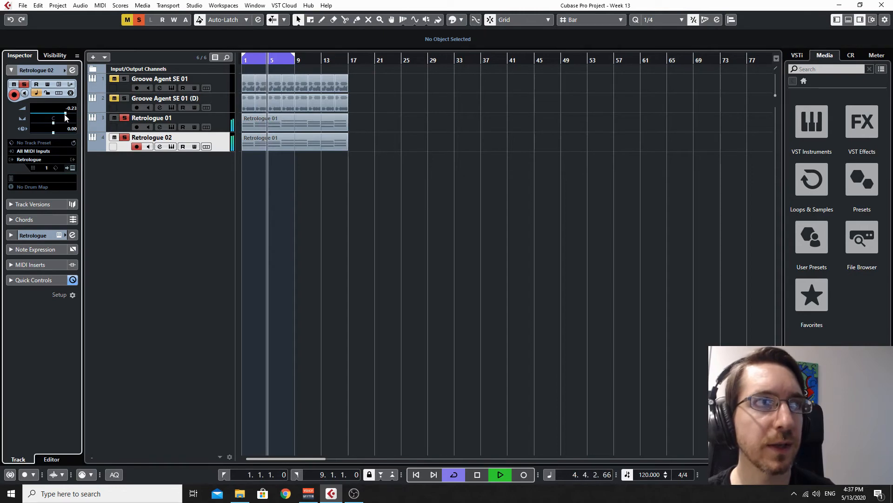
# Lower the Retrologue 02 track volume to -6.55 and stop playback
pyautogui.moveTo(65, 117); pyautogui.dragTo(55, 118)
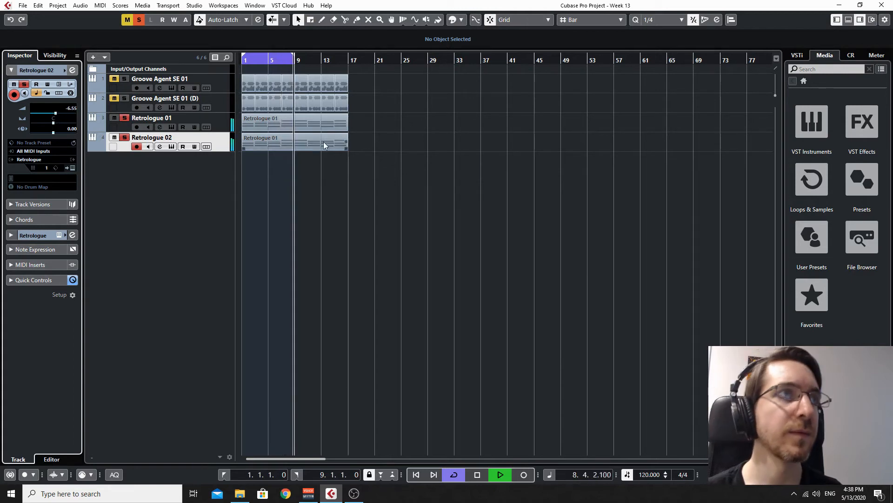
pyautogui.press('space')
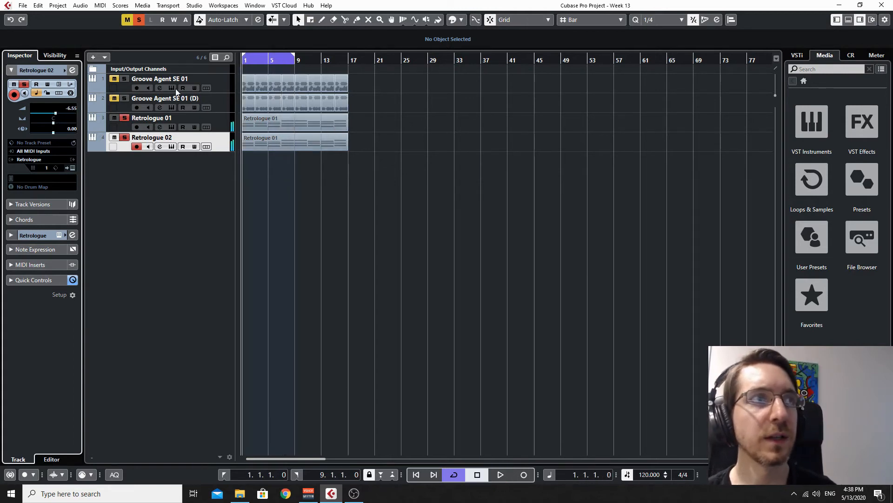
# Clear all mute and solo states, and audition the loop with all four tracks
pyautogui.click(127, 20)
pyautogui.click(139, 20)
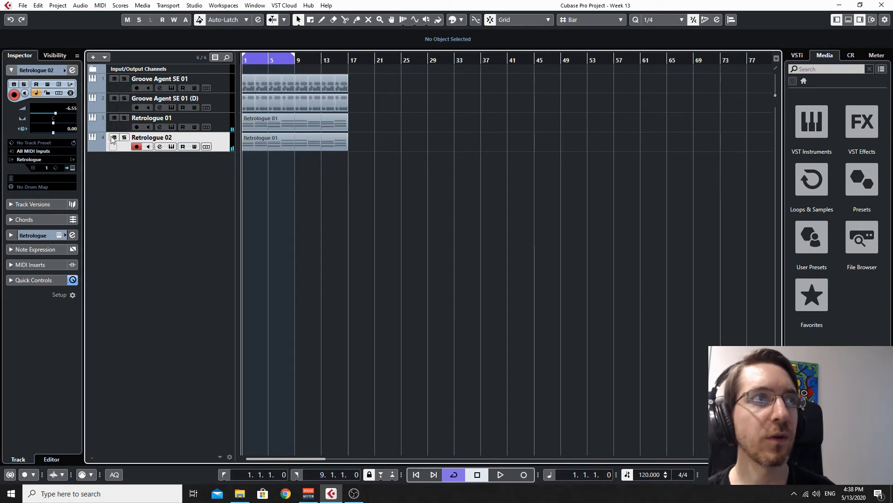
pyautogui.press('space')
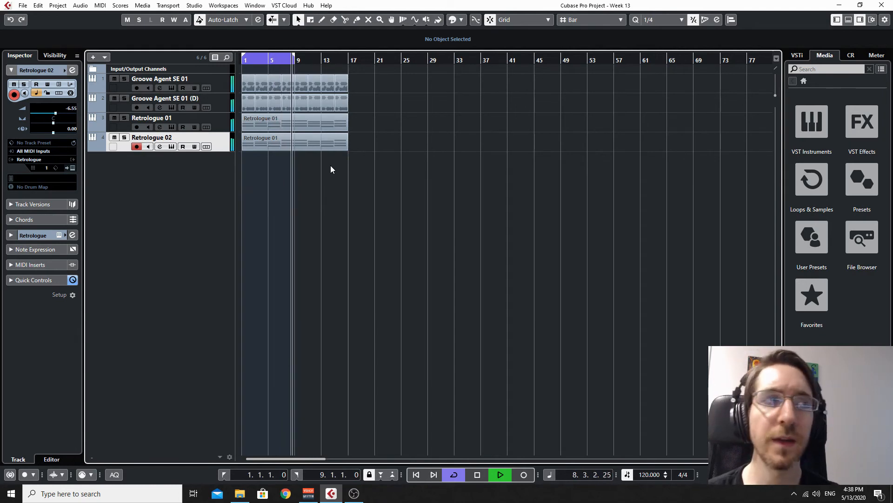
pyautogui.press('space')
# Audition the loop with Retrologue 01 muted, and unmute the track once playback is stopped
pyautogui.click(114, 118)
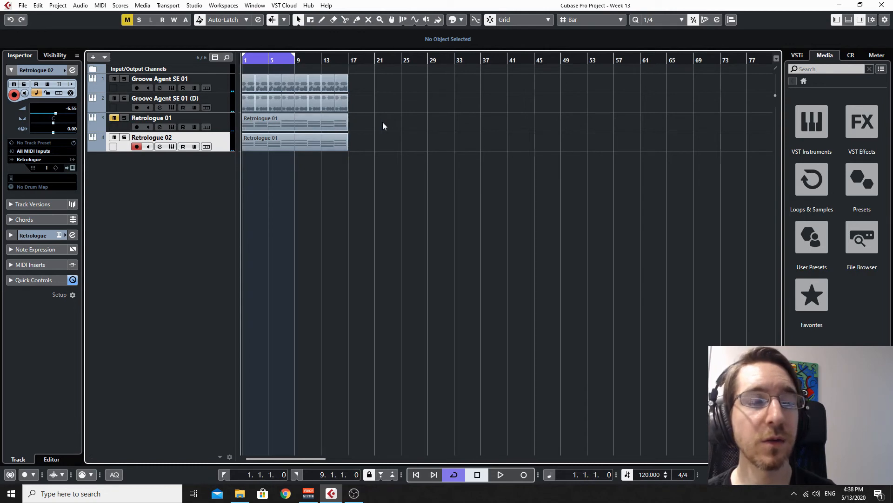
pyautogui.press('space')
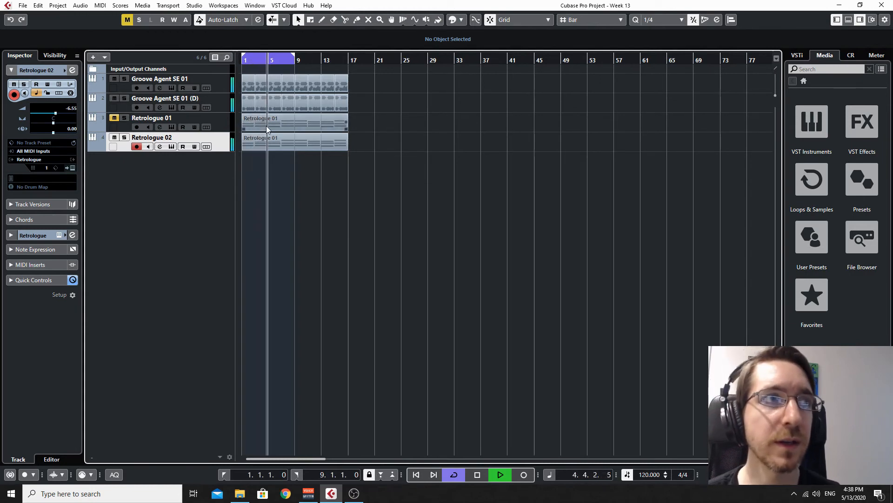
pyautogui.press('space')
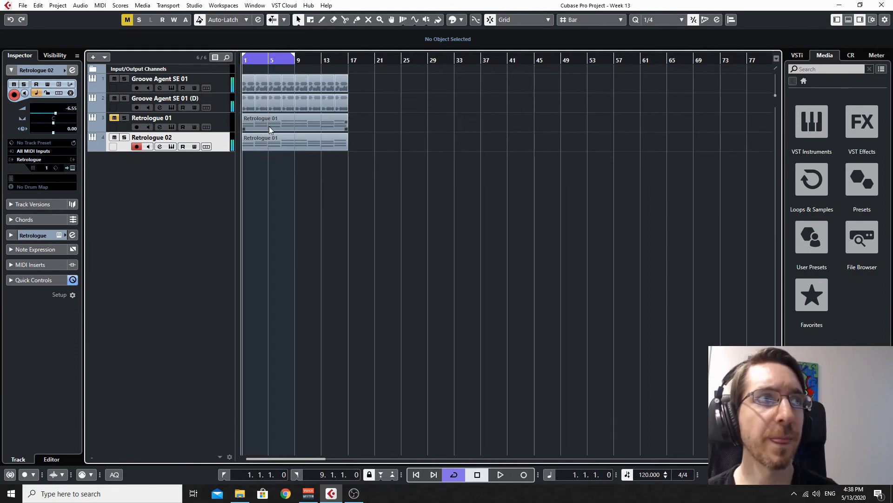
pyautogui.click(114, 118)
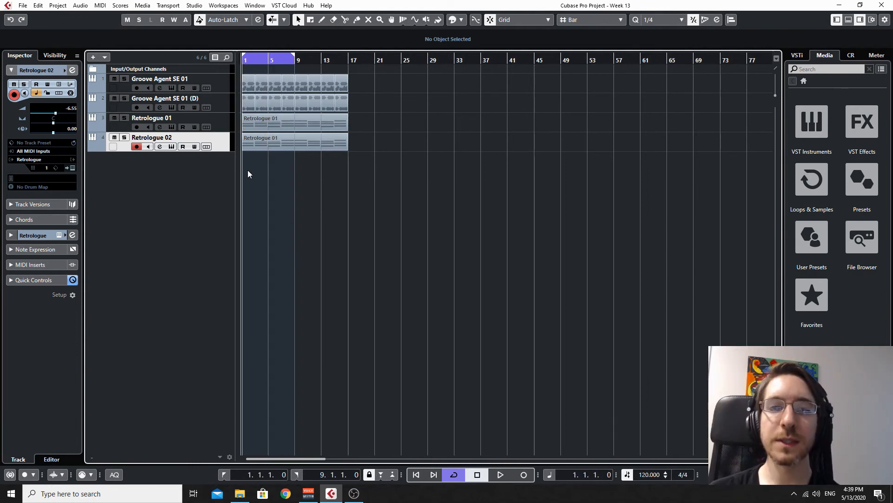